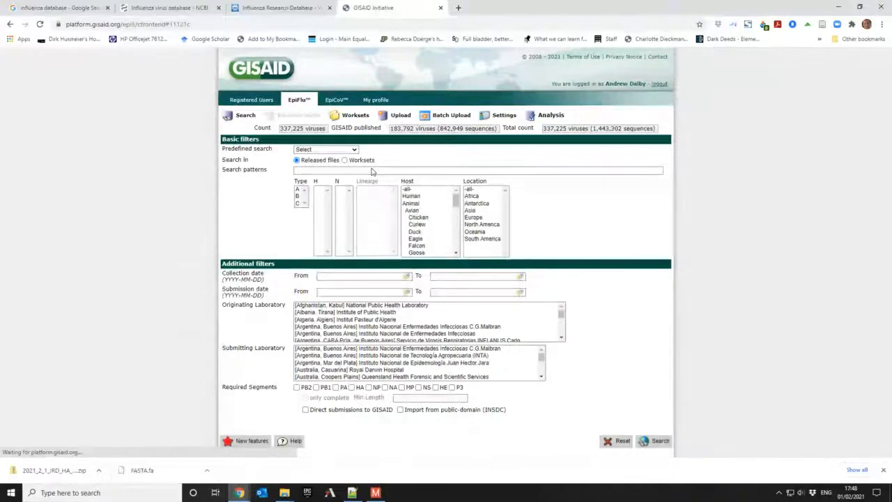
- Search the released files for type A viruses with H 5 and N 8, requiring the HA segment
click(298, 189)
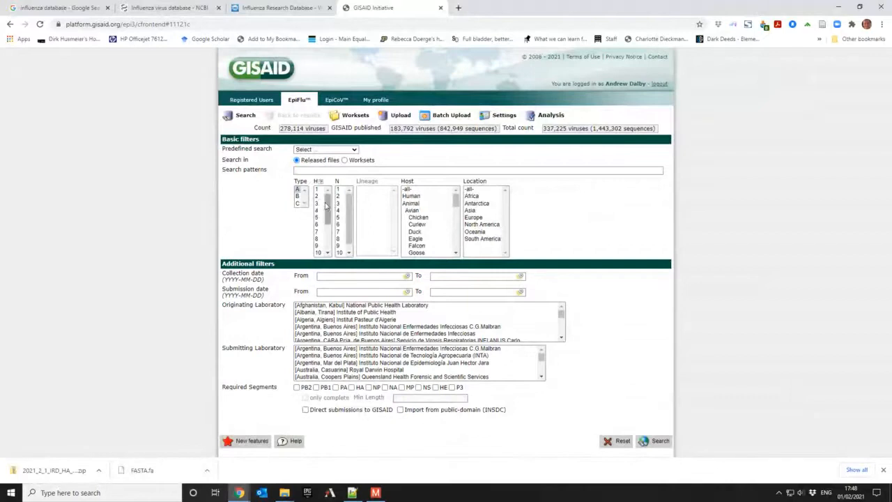
click(327, 239)
drag(328, 238, 354, 196)
click(317, 190)
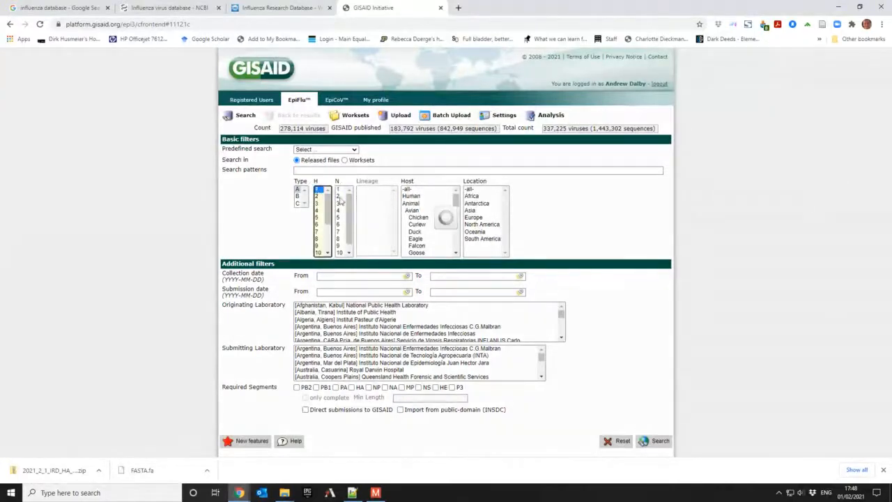
click(317, 217)
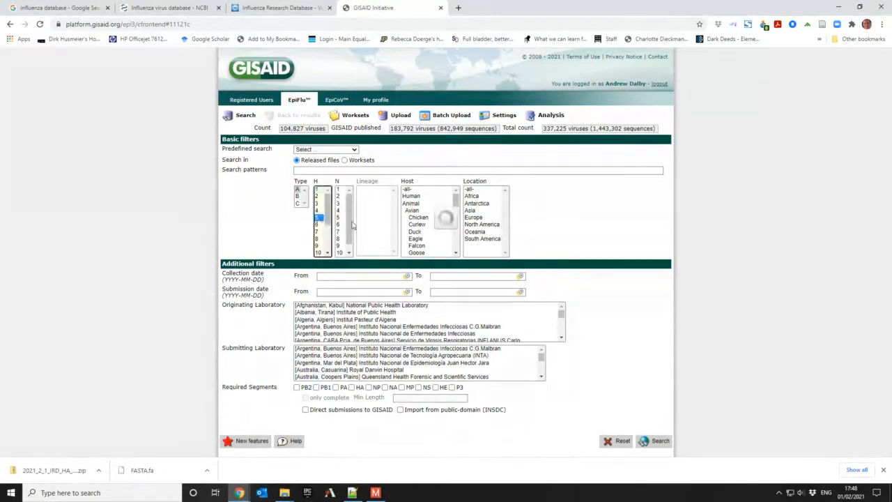
scroll(343, 239, down, 1)
click(343, 239)
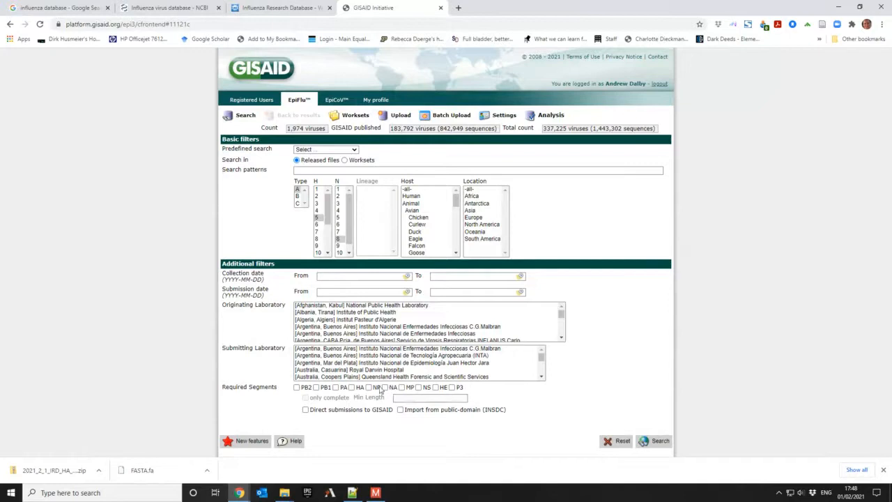
click(351, 387)
click(656, 443)
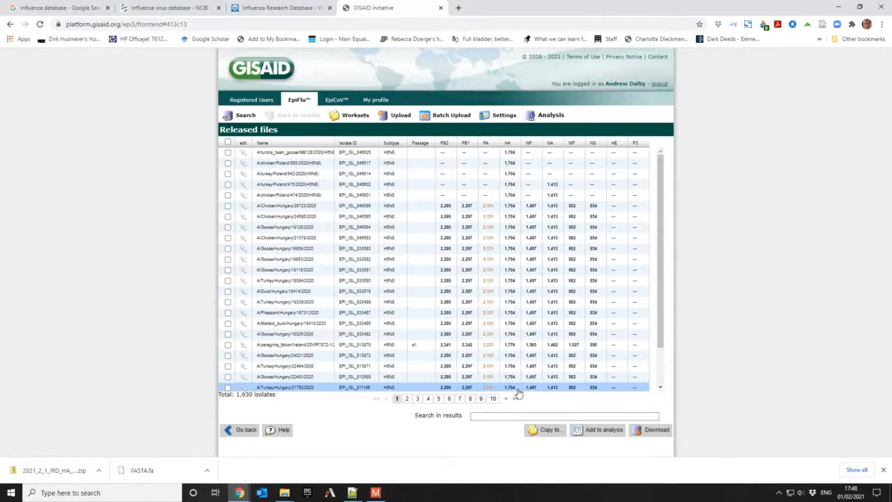
- Select all isolates in the search results and set the download format to Sequences (proteins) as FASTA
click(227, 142)
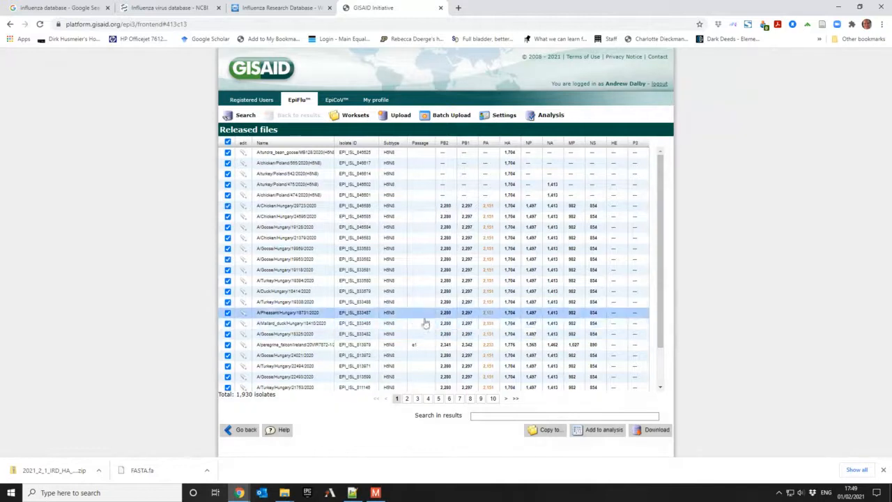
scroll(418, 332, down, 2)
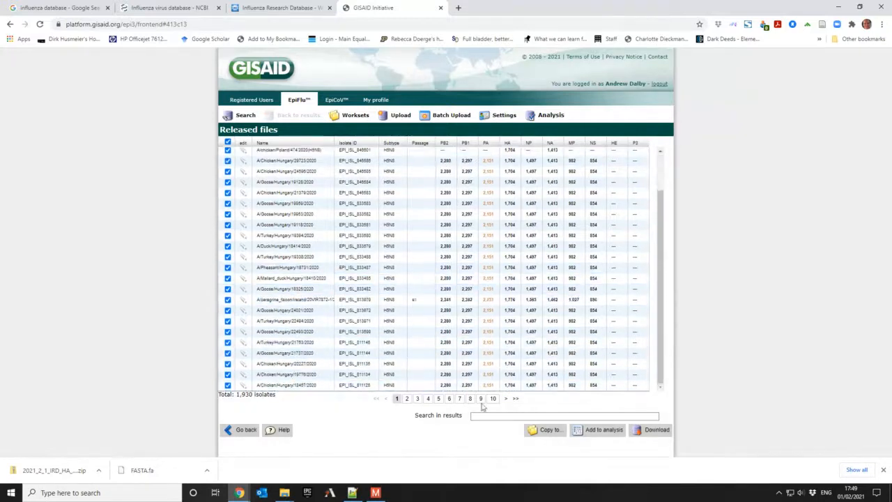
click(480, 398)
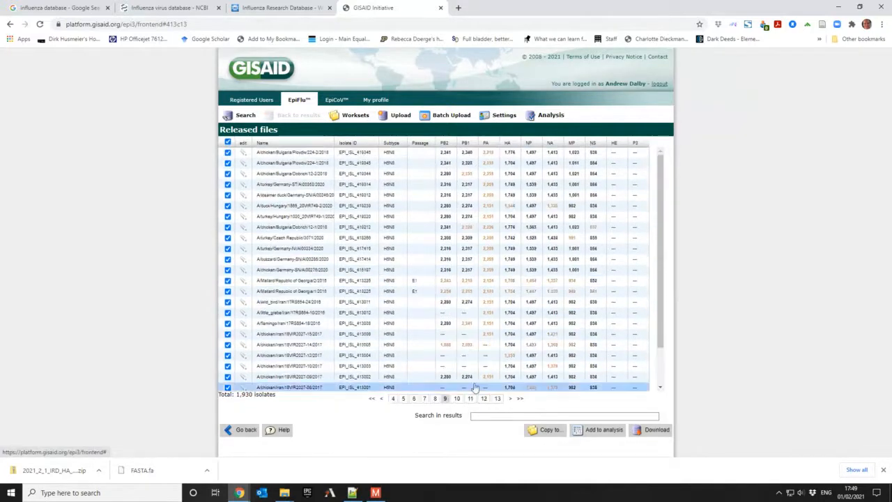
click(655, 430)
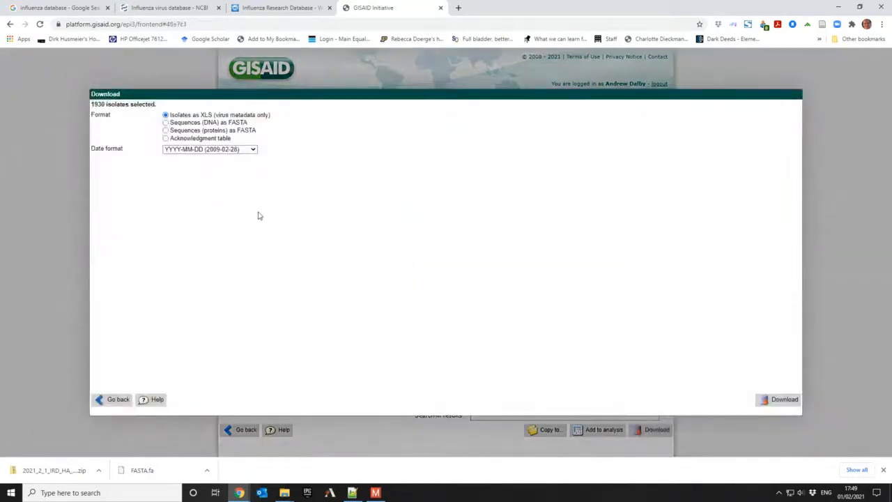
click(166, 130)
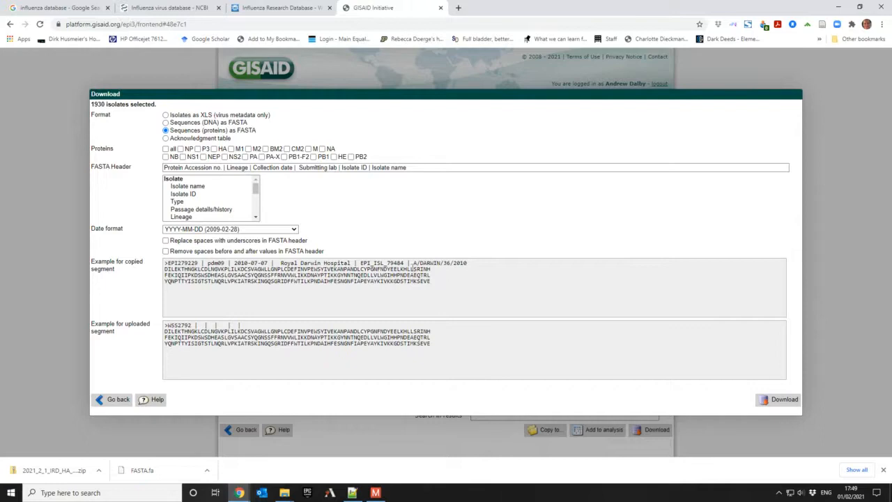
- Add the Lineage field to the end of the FASTA header
mouse_move(254, 188)
mouse_down()
mouse_move(253, 209)
mouse_move(252, 185)
mouse_up()
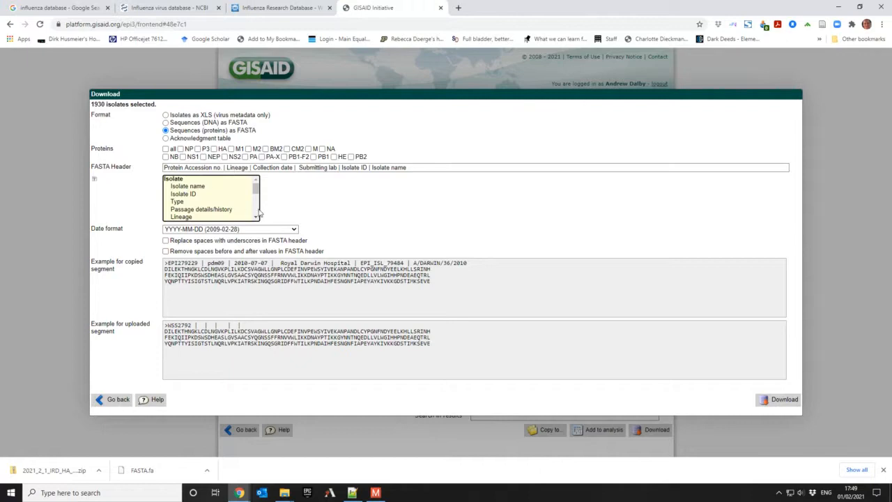
mouse_move(254, 185)
mouse_down()
mouse_move(245, 214)
mouse_move(252, 185)
mouse_up()
drag(256, 186, 255, 194)
click(185, 191)
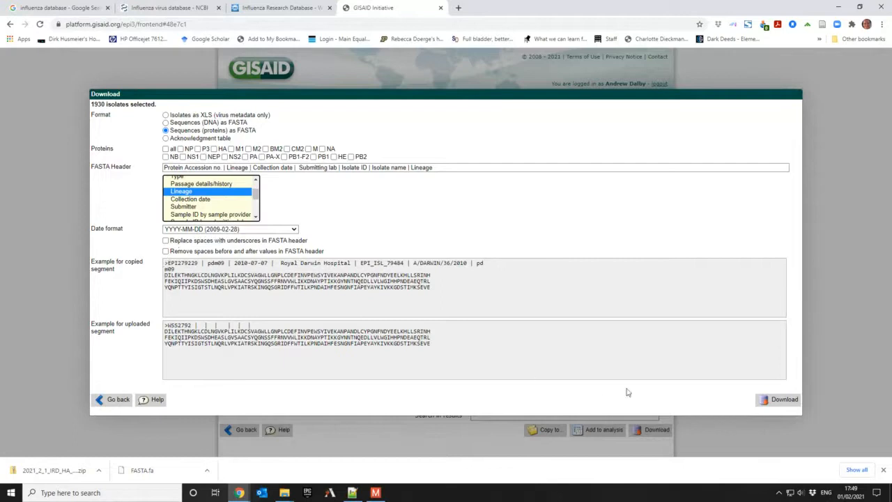
- Select HA as the protein to include in the FASTA download
click(776, 402)
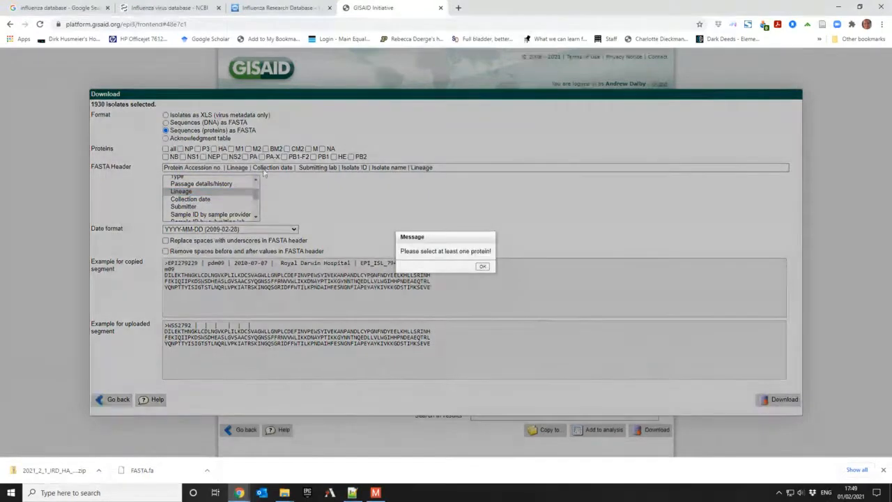
click(482, 267)
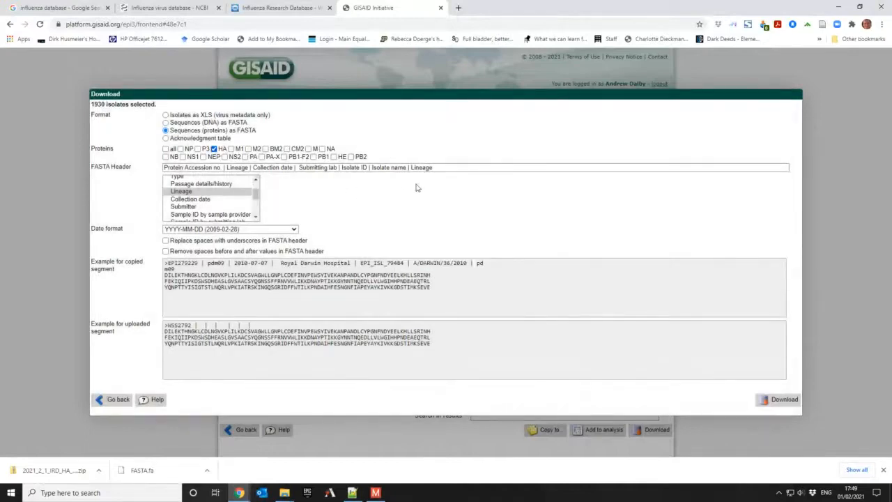
- Remove the extra Lineage entry from the end of the FASTA header so it ends with Isolate name
click(446, 167)
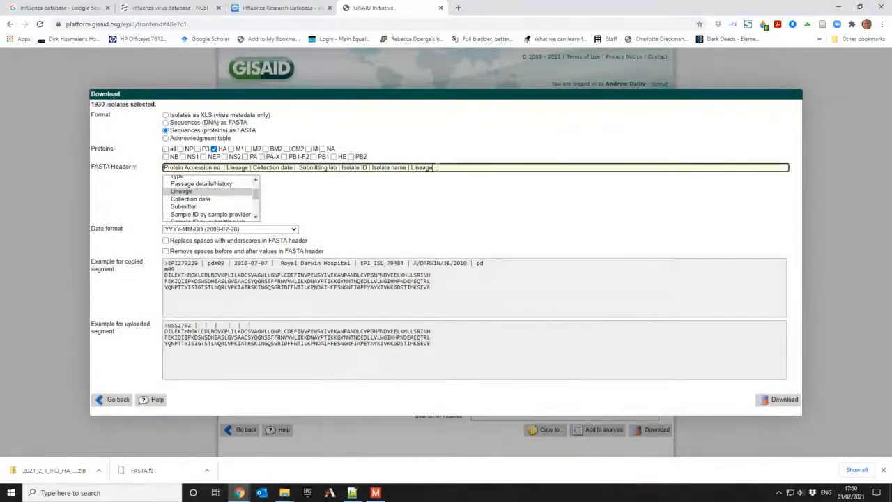
key(BackSpace)
key(BackSpace)
key(BackSpace)
key(BackSpace)
key(BackSpace)
key(BackSpace)
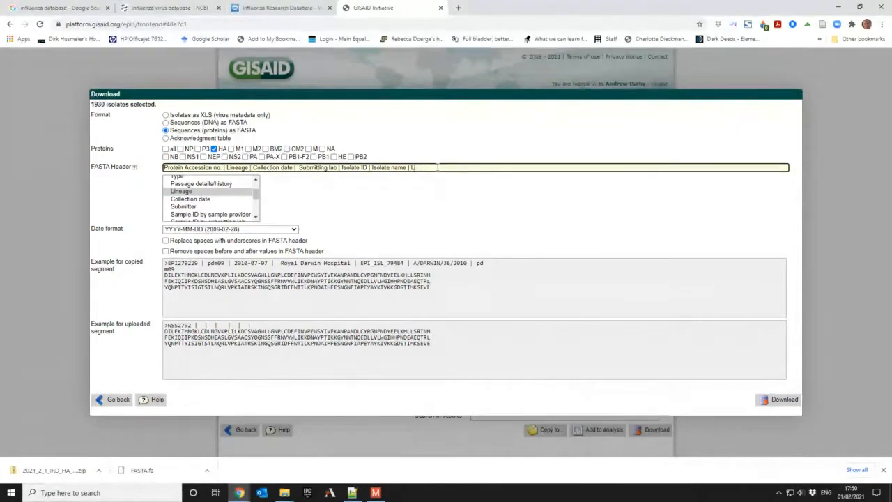
key(BackSpace)
key(BackSpace)
key(BackSpace)
key(BackSpace)
key(BackSpace)
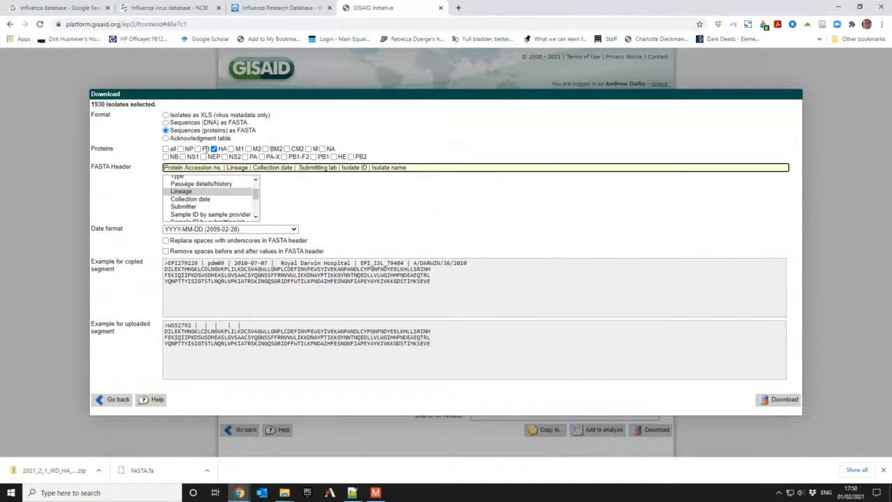
- Download the HA protein sequences and open gisaid_epiflu_sequence.fasta from the Downloads folder in Notepad++
click(781, 403)
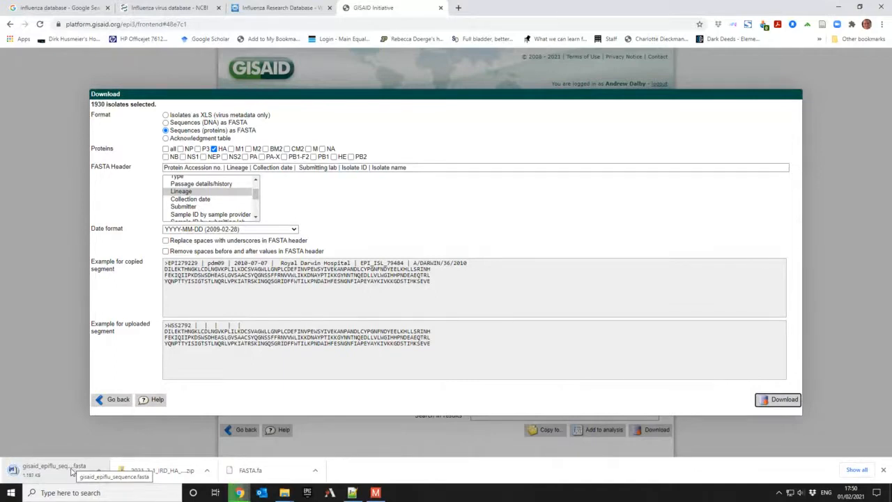
right_click(72, 473)
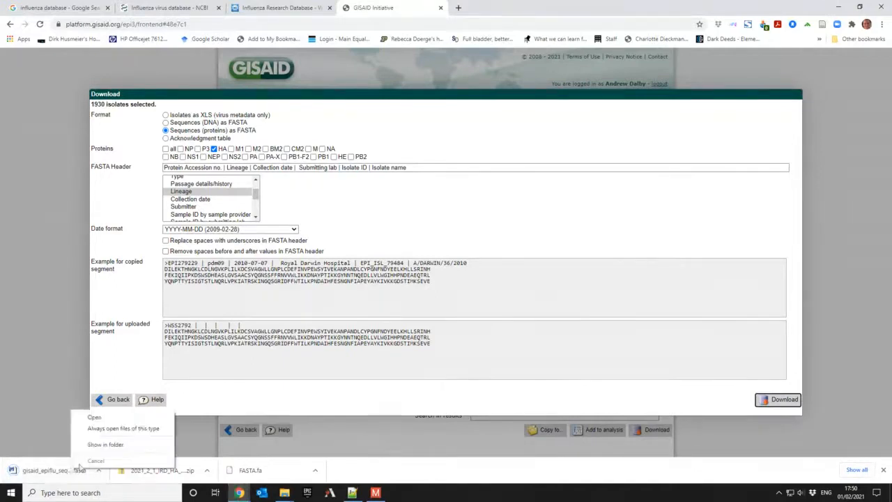
click(285, 492)
click(278, 472)
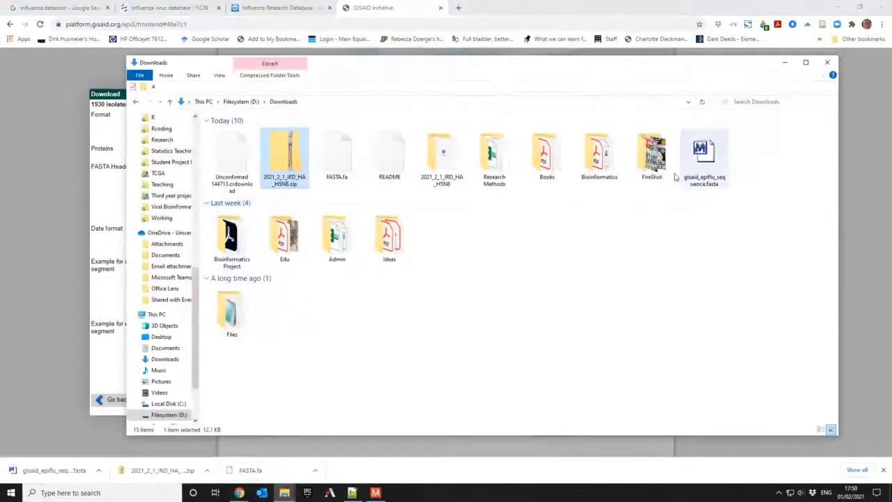
right_click(707, 163)
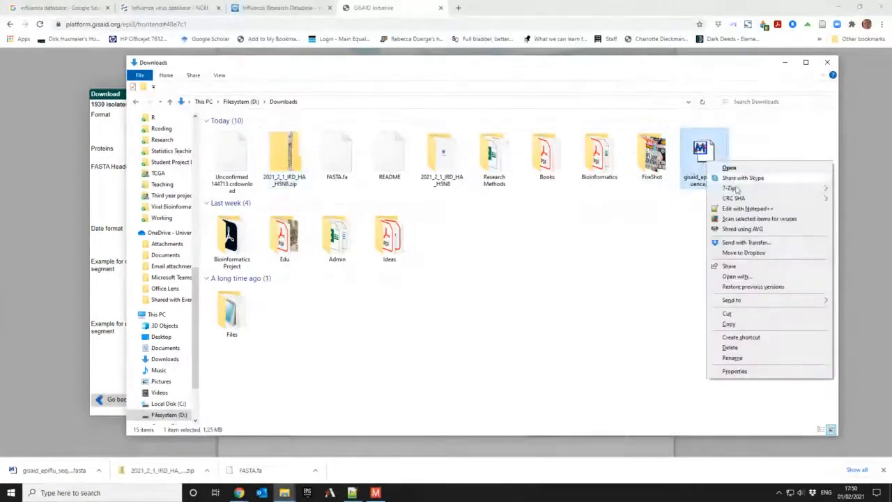
click(745, 208)
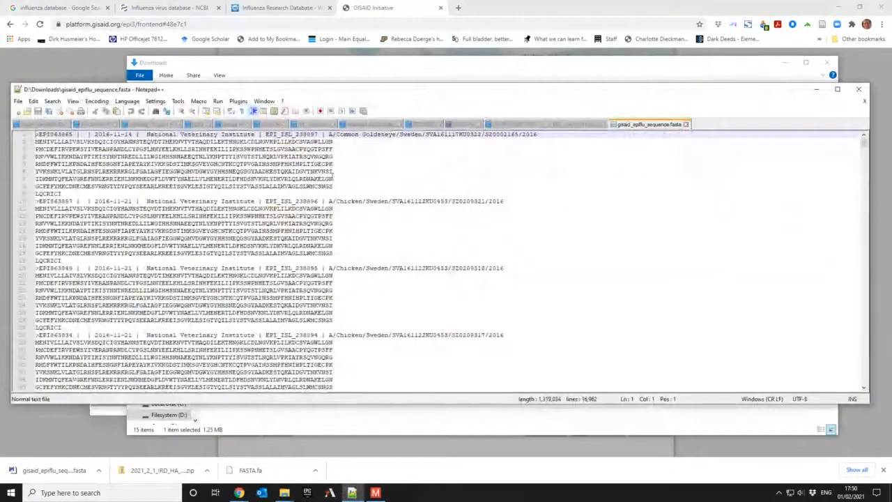
- Examine the first records of the FASTA file, highlighting the isolate name in the fourth record's header
click(481, 187)
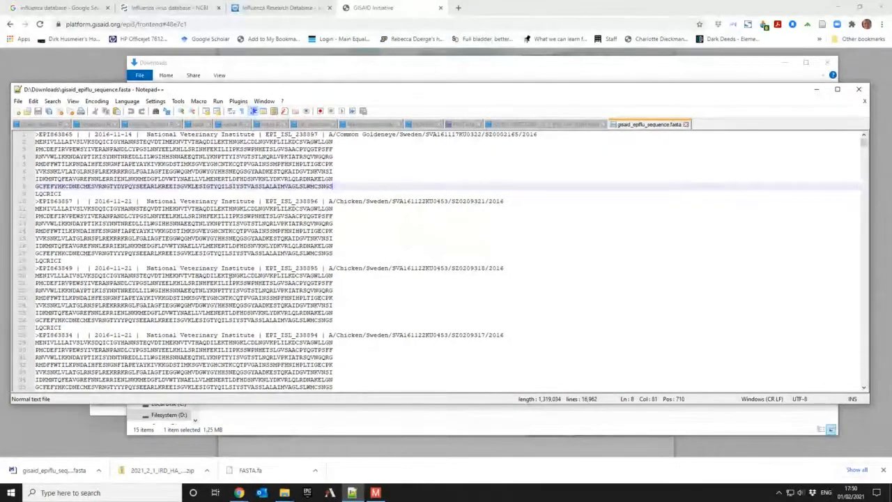
scroll(230, 276, down, 3)
drag(326, 260, 503, 260)
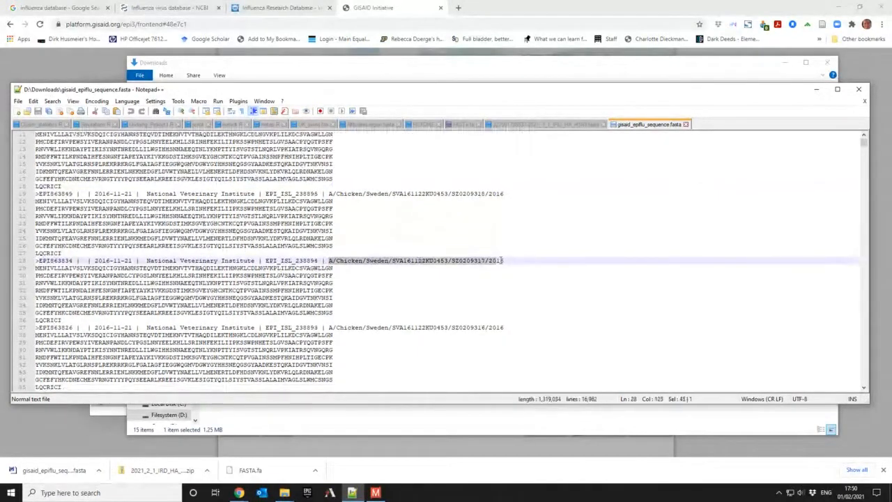
click(367, 260)
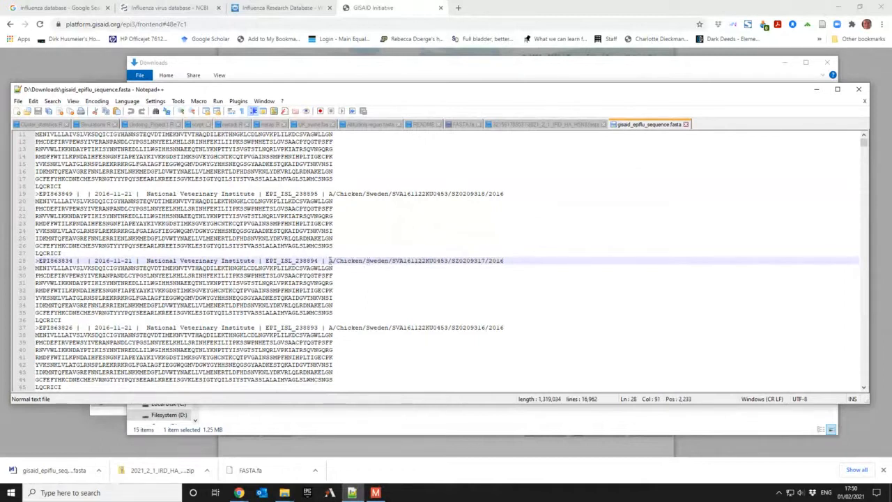
drag(329, 260, 504, 260)
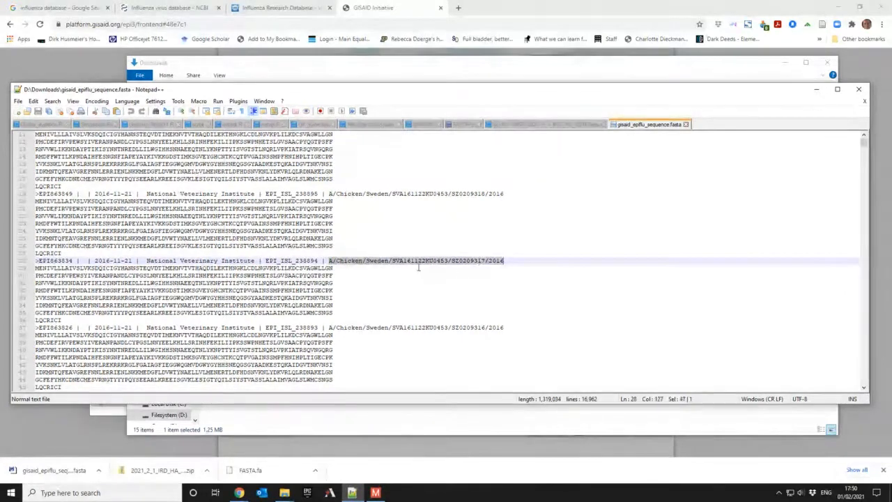
click(392, 289)
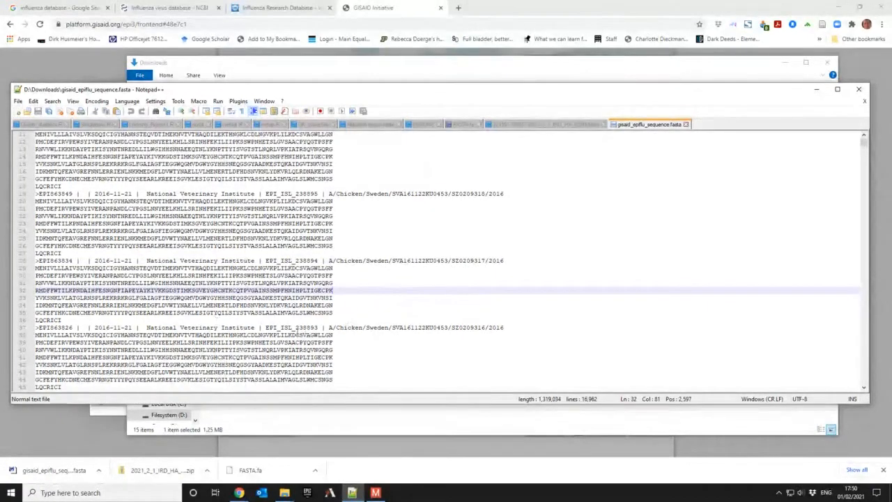
scroll(296, 335, up, 3)
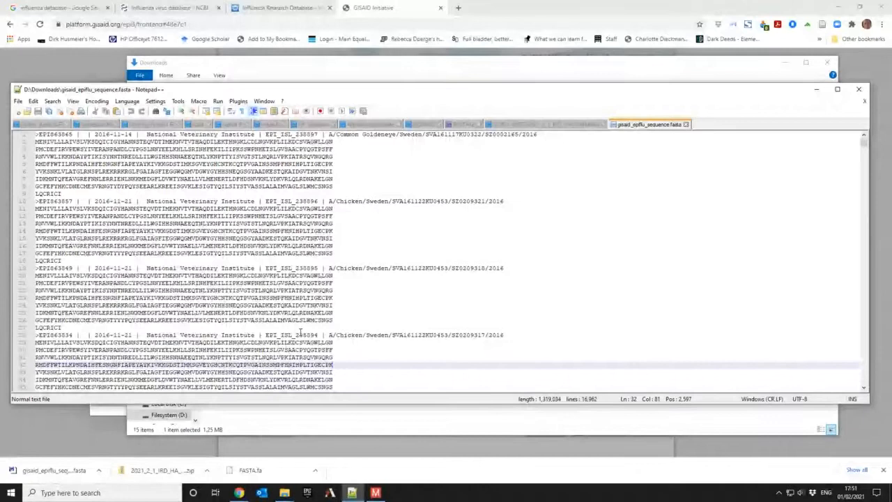
scroll(300, 334, down, 6)
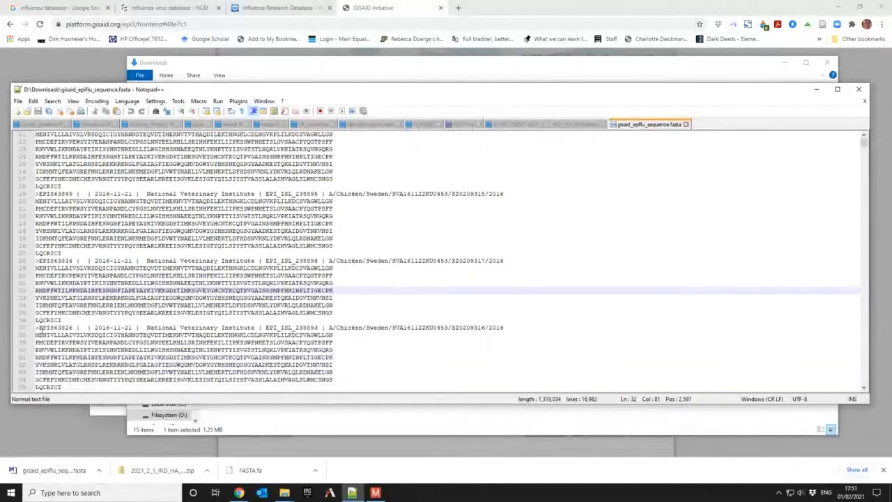
- Switch to MEGA 7 and close it, returning to the FASTA file
click(375, 493)
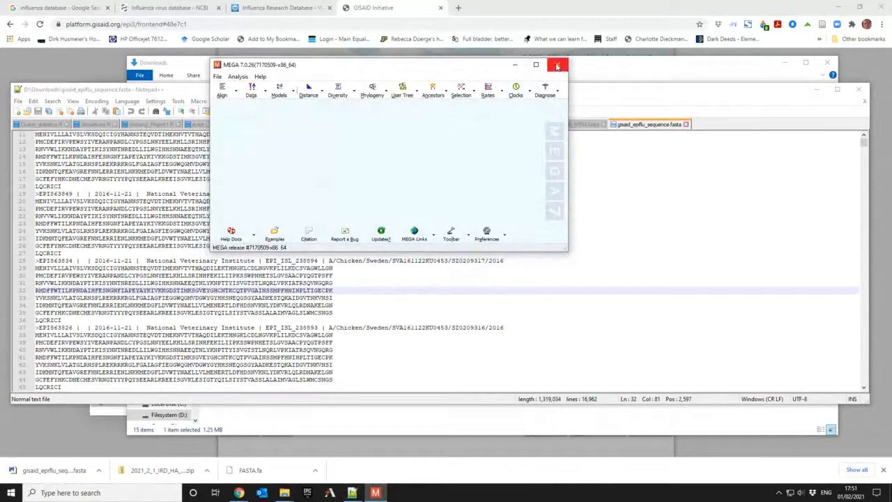
click(557, 65)
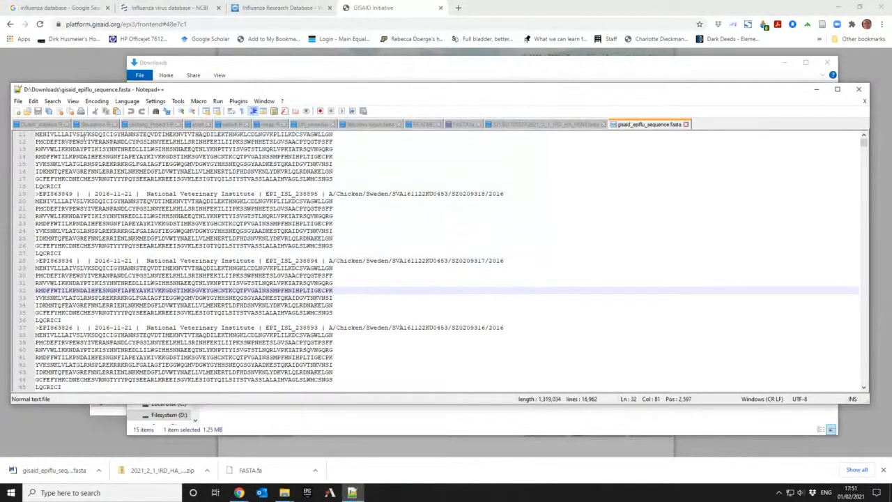
- Examine the submitting lab, isolate ID, collection date and isolate name in the FASTA headers, and compare the headers of further records
scroll(62, 269, up, 3)
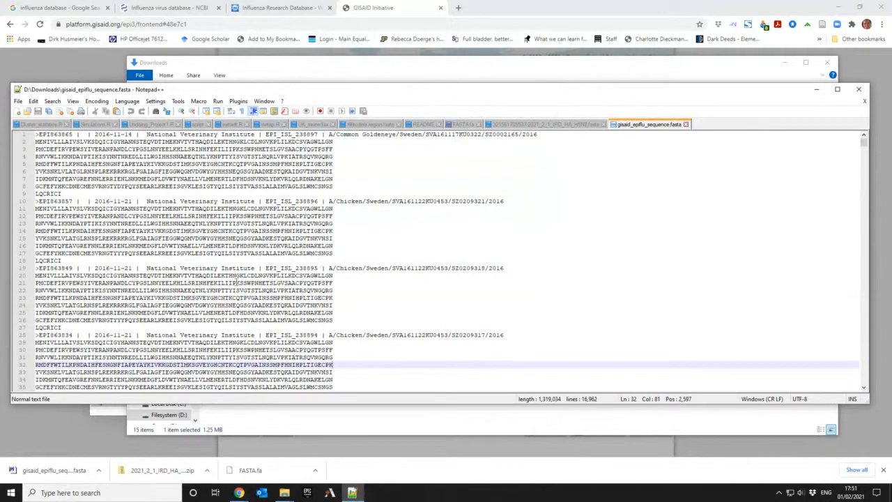
drag(147, 201, 261, 202)
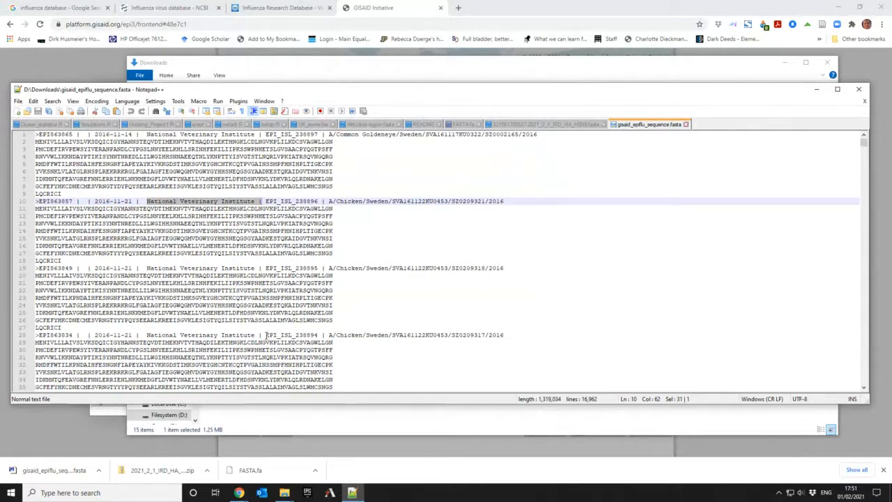
drag(266, 335, 319, 335)
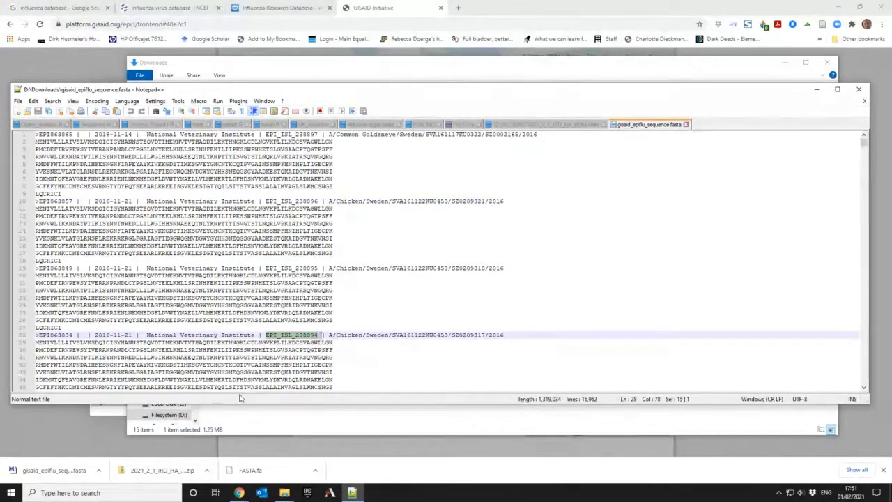
drag(94, 335, 129, 336)
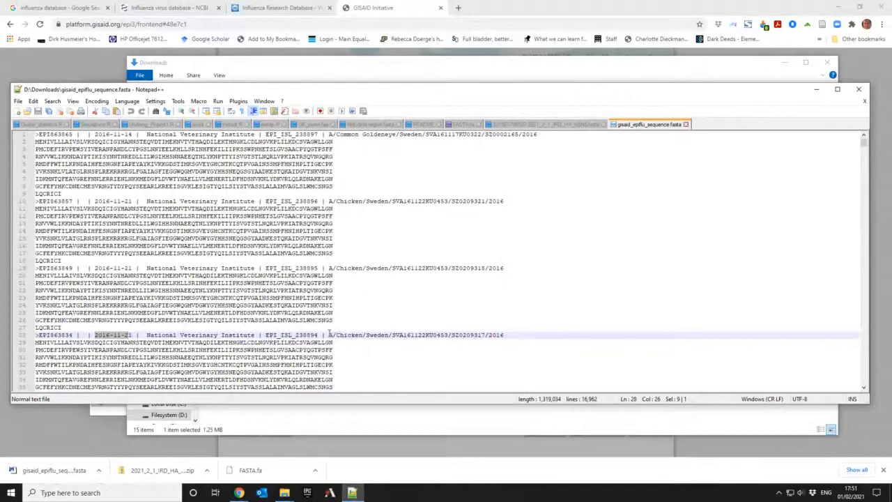
drag(329, 335, 525, 337)
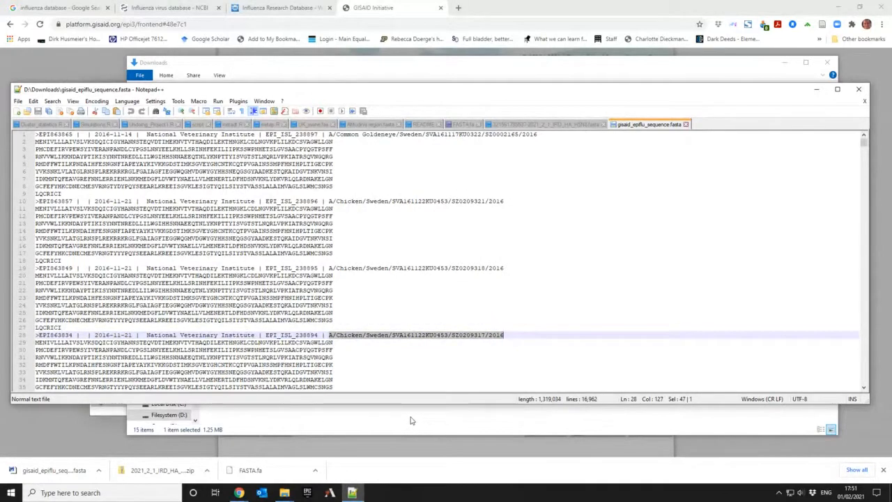
scroll(404, 367, down, 13)
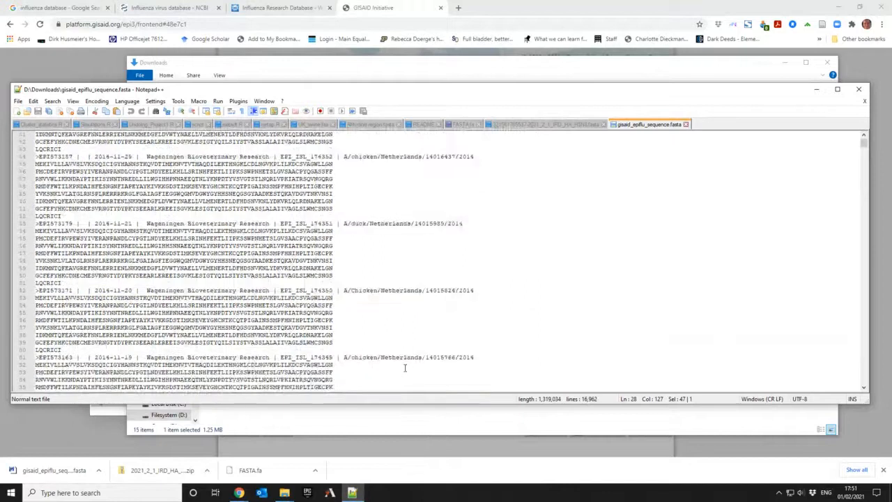
scroll(405, 367, down, 20)
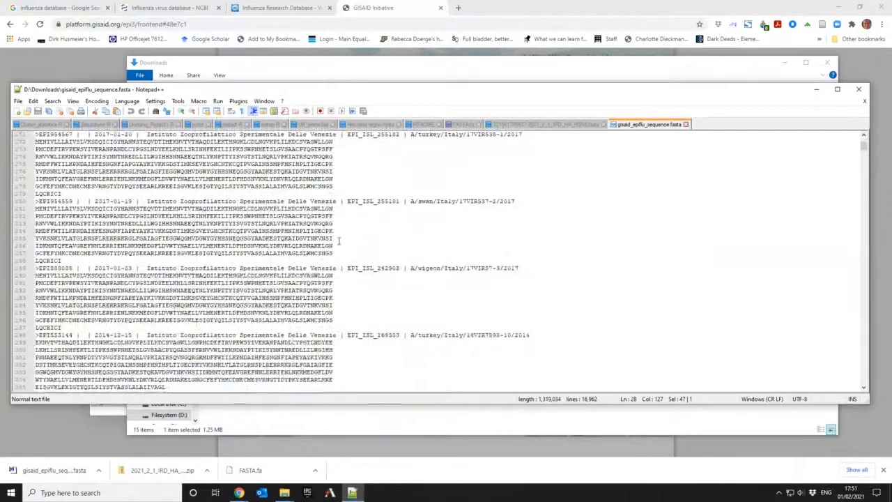